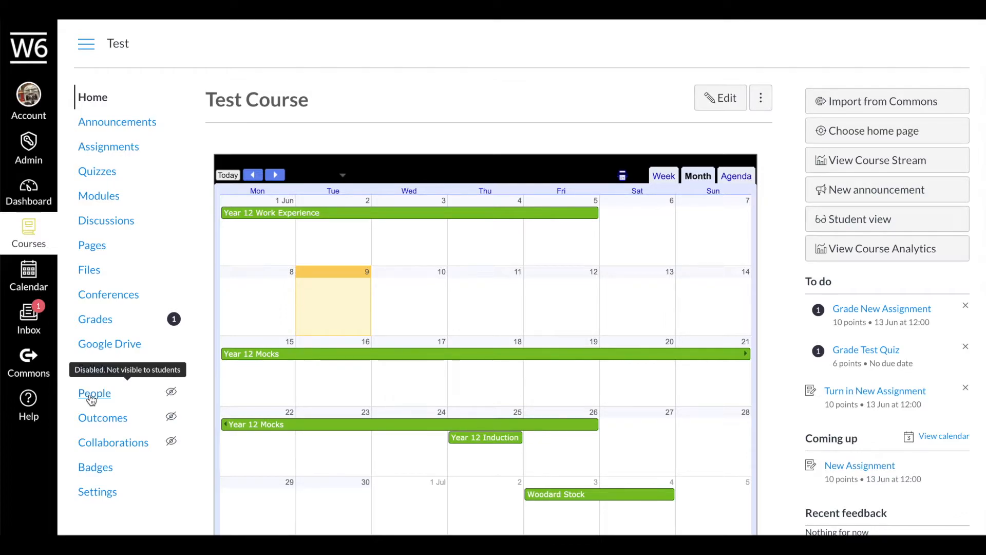
# - Open the course People page and inspect the pending student's actions menu without choosing anything
pyautogui.click(92, 394)
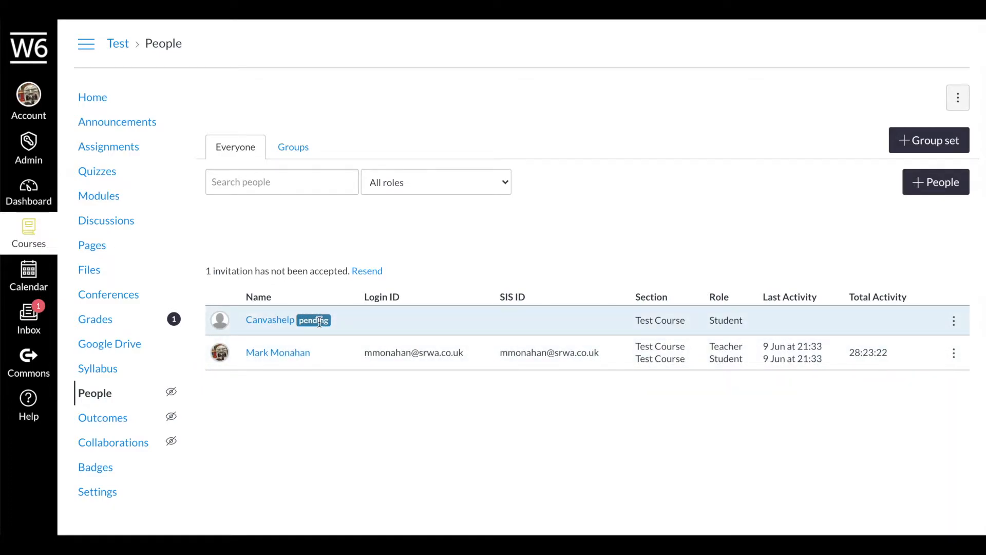
pyautogui.moveTo(319, 322)
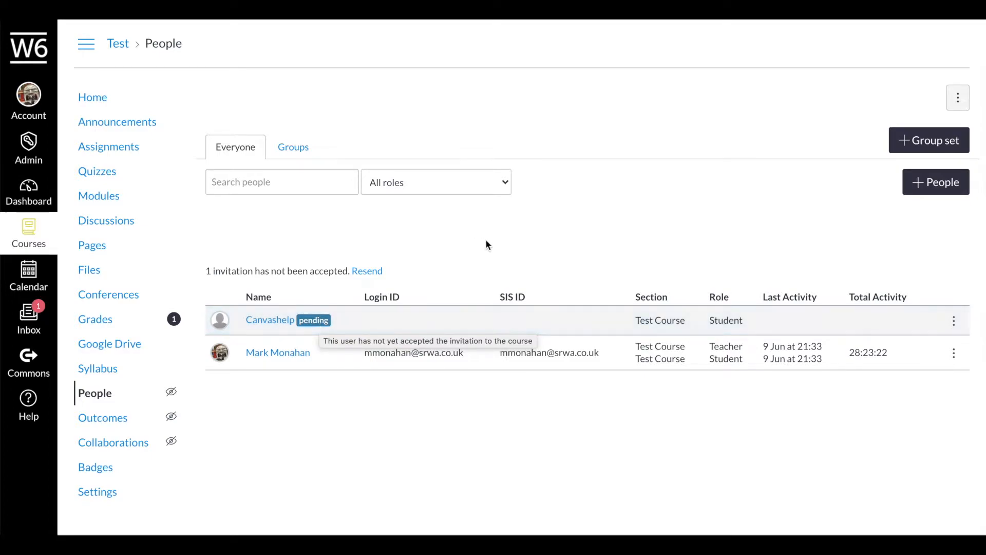
pyautogui.click(956, 322)
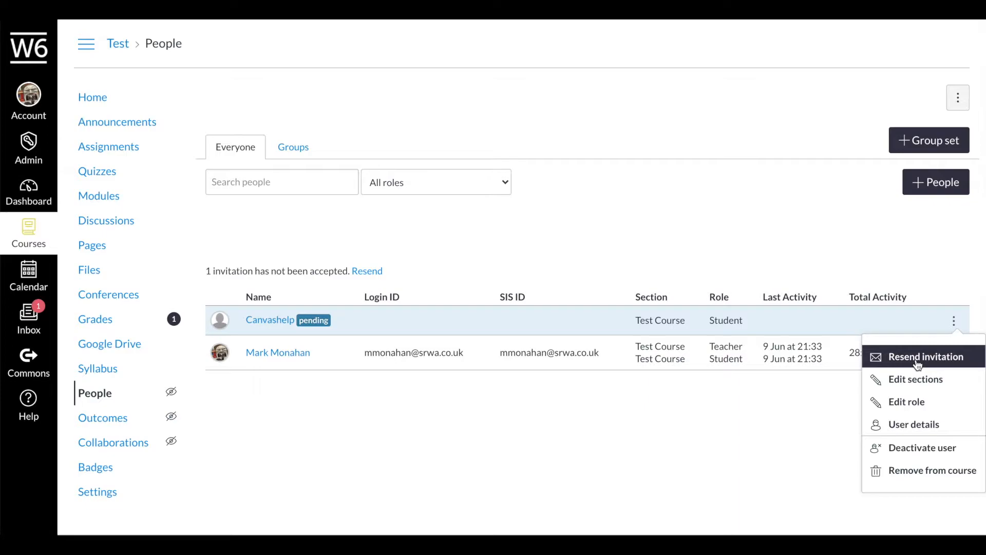
pyautogui.click(890, 257)
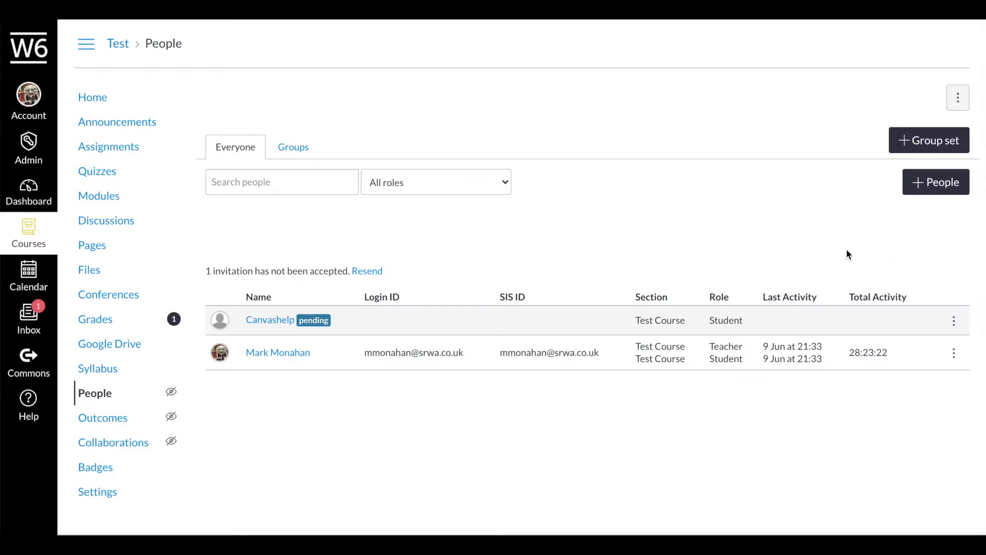
# - Add a user by e-mail with role Student in section Test Course, then continue to Next
pyautogui.click(955, 193)
pyautogui.click(339, 230)
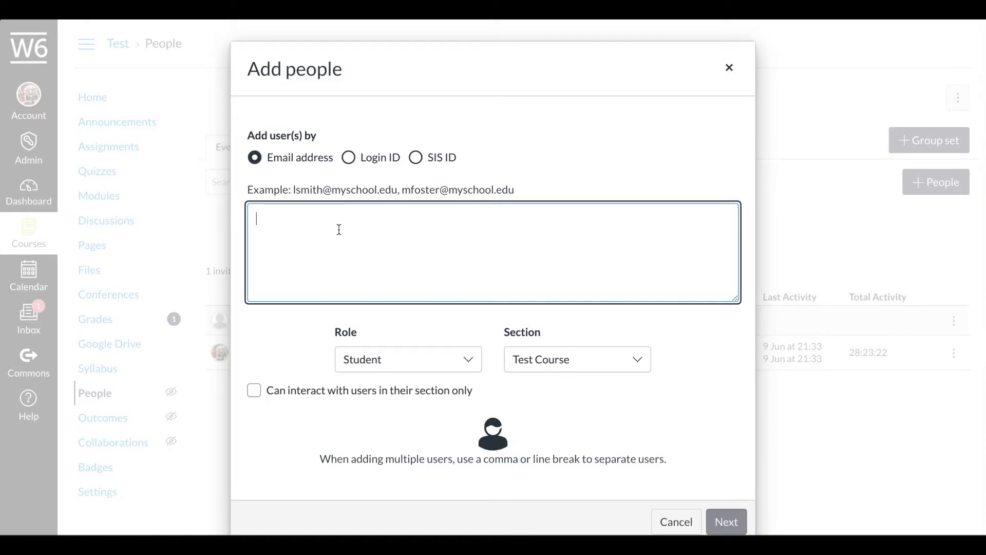
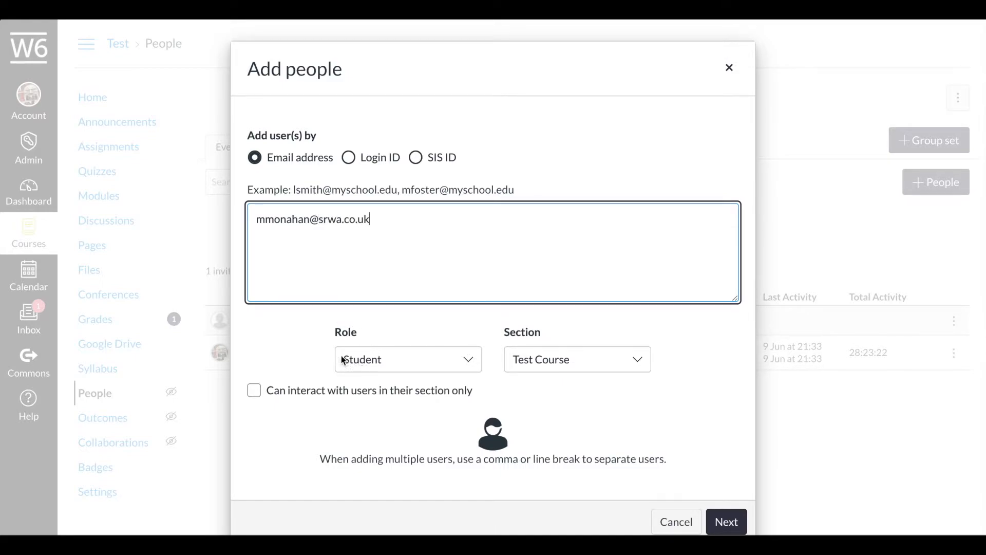
pyautogui.click(381, 358)
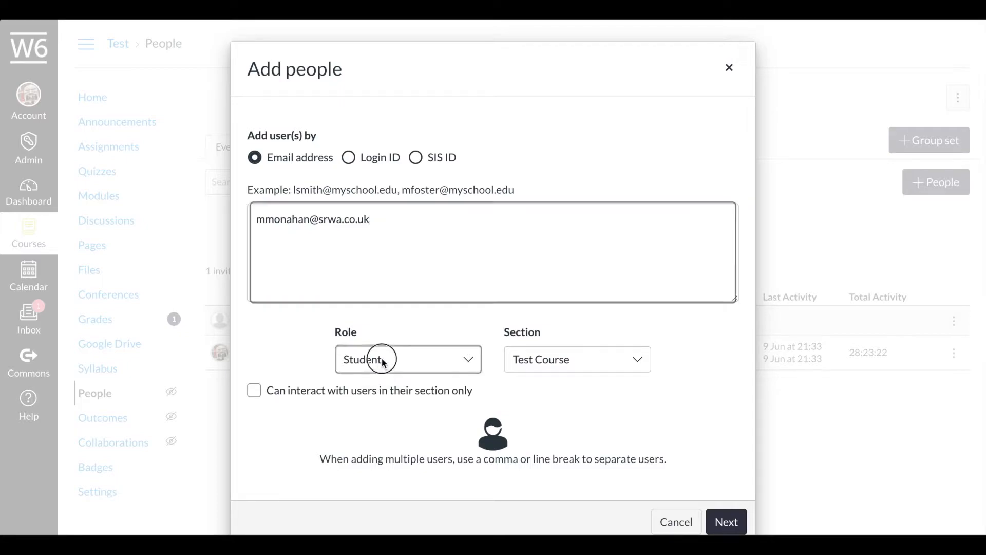
pyautogui.click(381, 358)
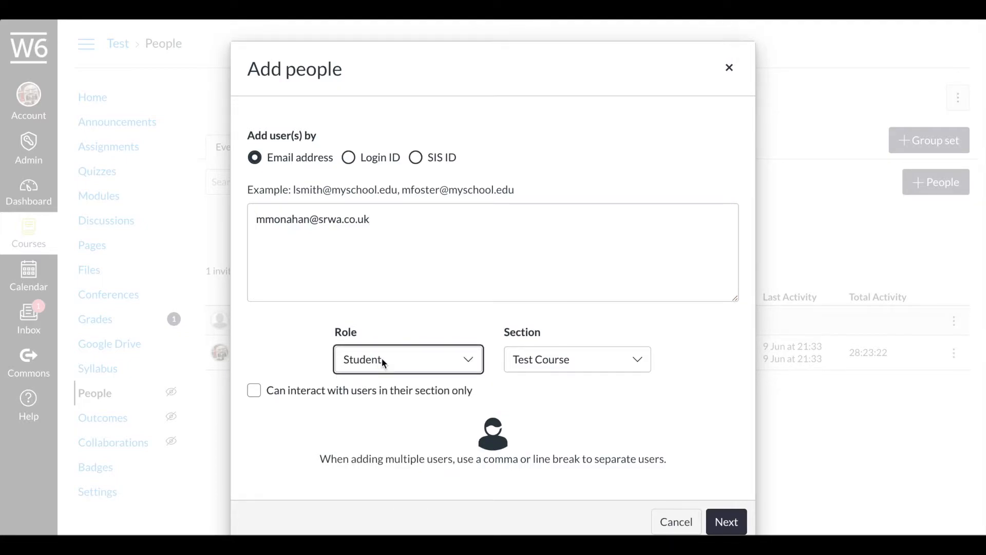
pyautogui.click(557, 358)
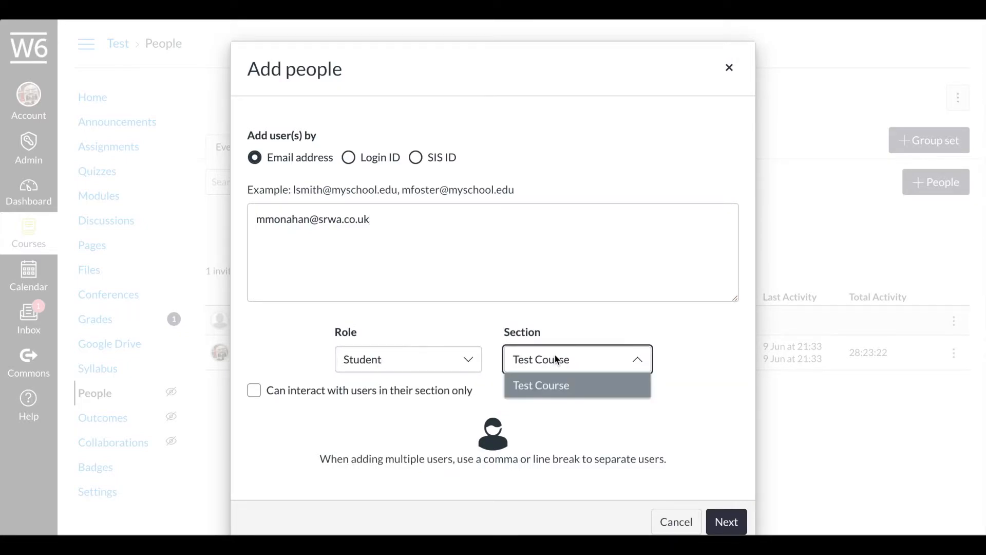
pyautogui.click(557, 359)
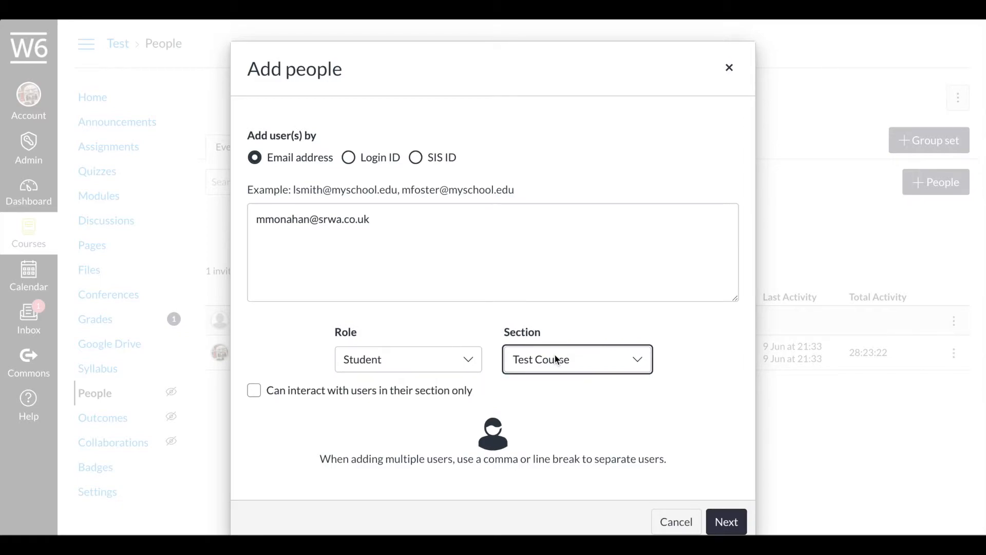
pyautogui.click(398, 367)
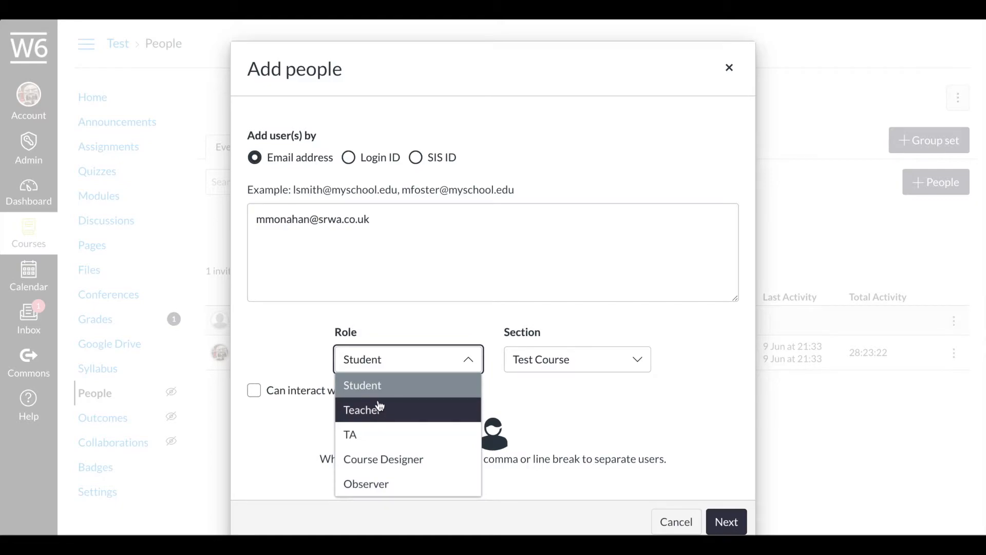
pyautogui.click(373, 386)
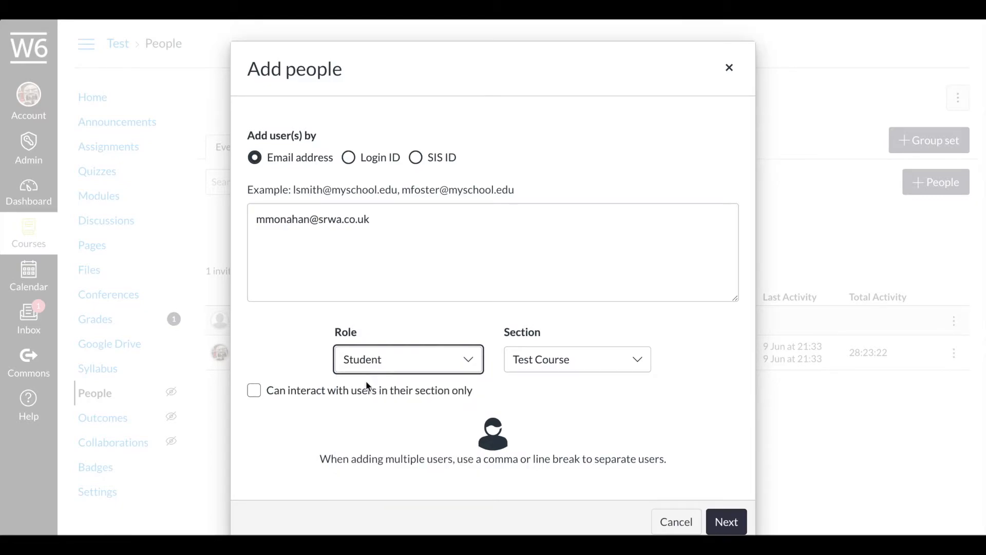
pyautogui.click(727, 522)
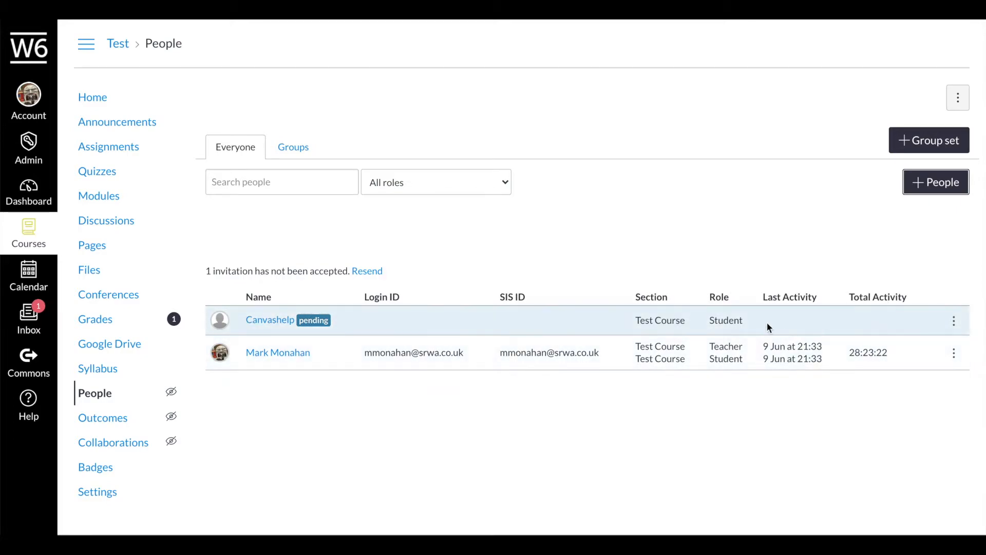
# - Reopen the pending student's actions menu and dismiss the browser's link menu
pyautogui.click(954, 320)
pyautogui.rightClick(953, 319)
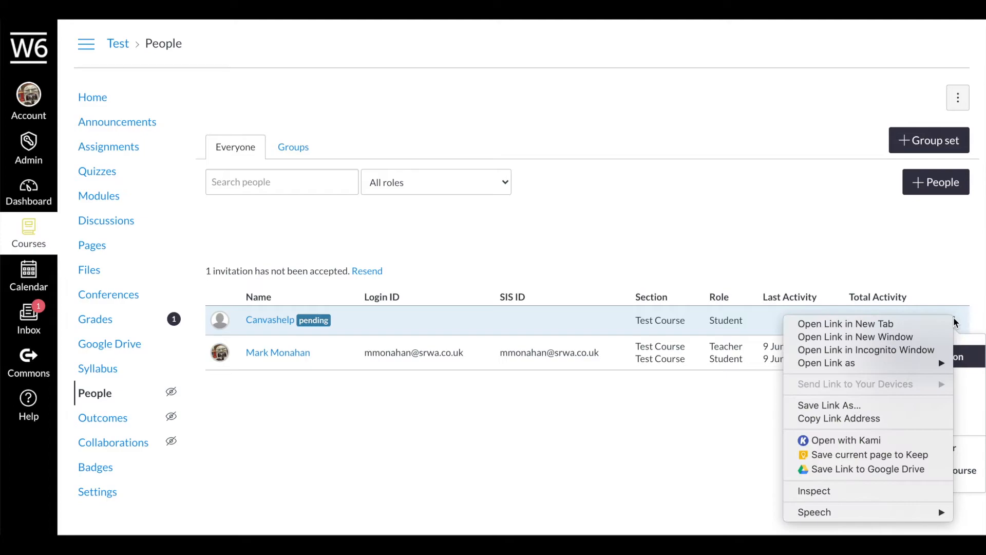
pyautogui.click(952, 280)
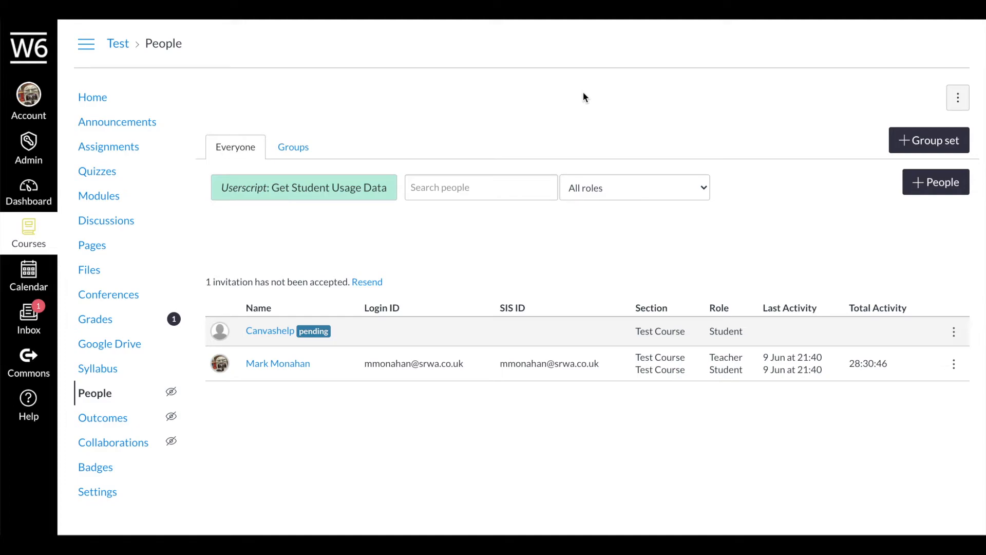
# - In the Groups view, start a new group set named 'School Play'
pyautogui.click(289, 150)
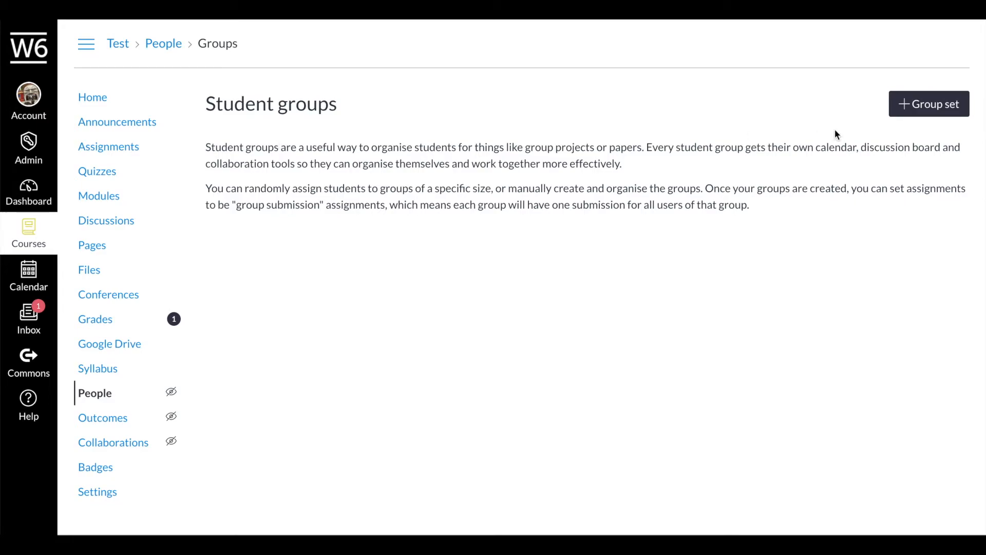
pyautogui.click(930, 105)
pyautogui.click(518, 197)
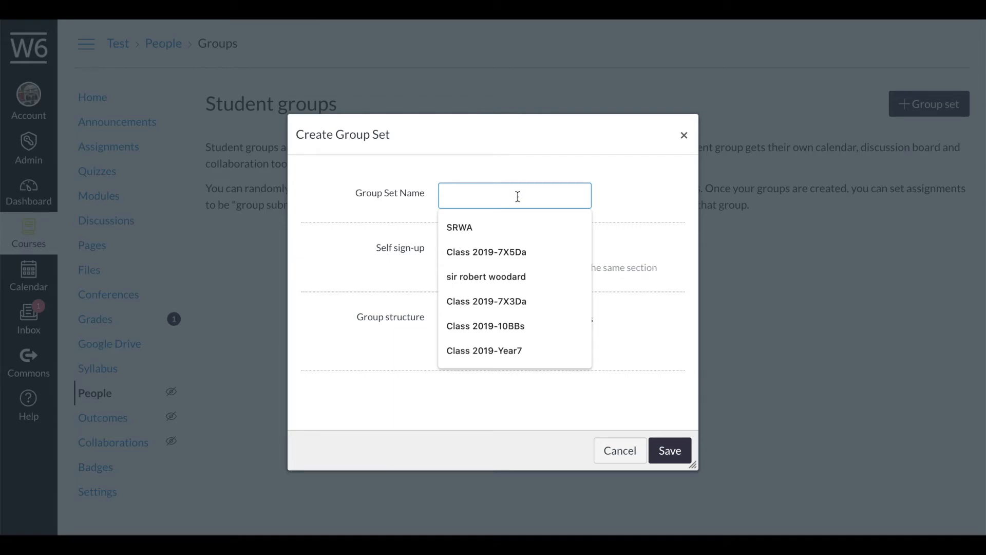
pyautogui.write('School ')
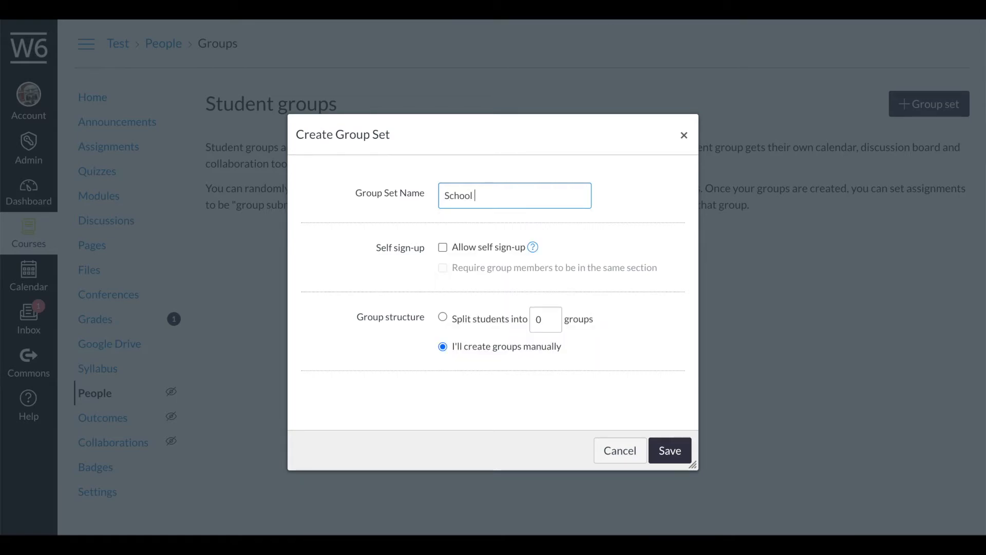
pyautogui.write('Play')
# - Try automatic splitting, reset the group count to 0, then choose to create groups manually
pyautogui.click(442, 317)
pyautogui.click(551, 316)
pyautogui.click(551, 316)
pyautogui.click(551, 322)
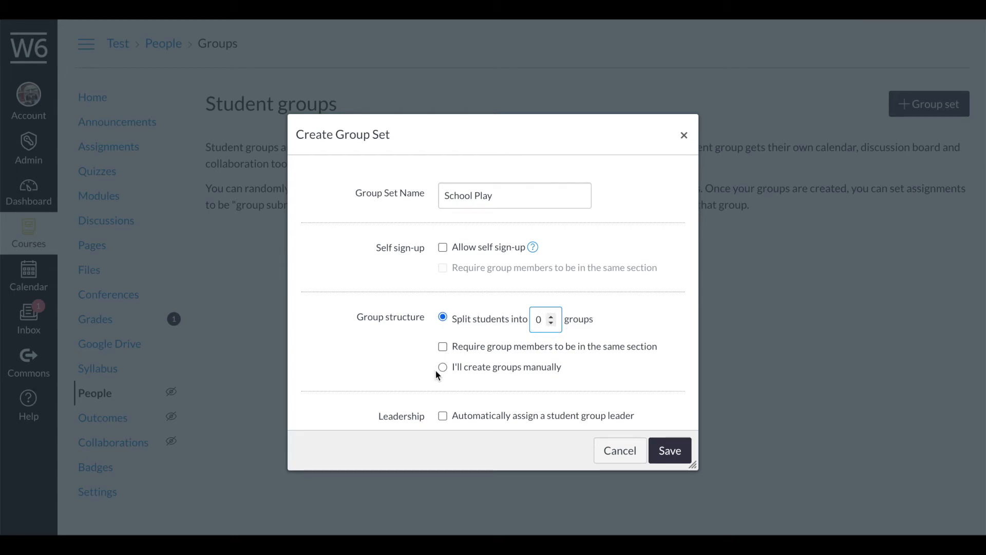
pyautogui.scroll(-2, 439, 376)
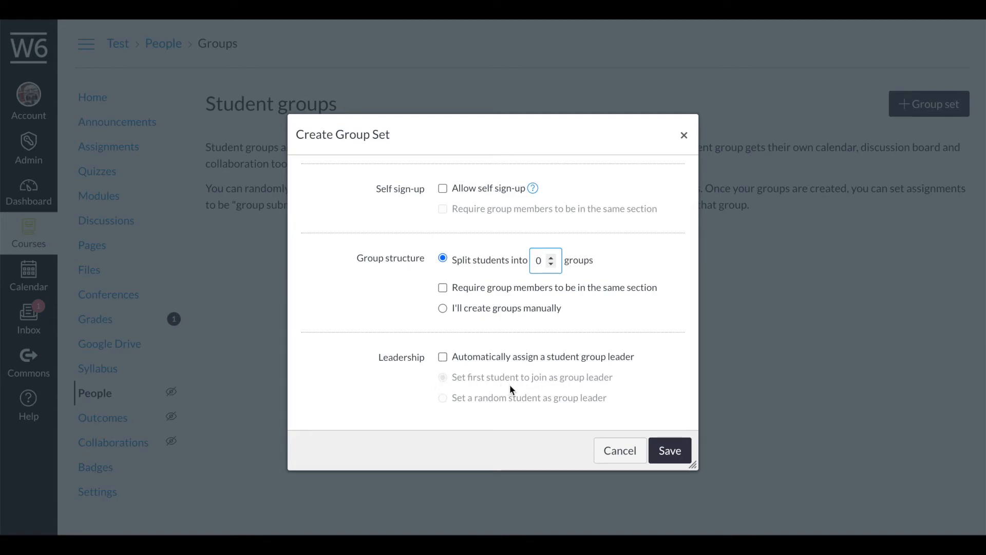
pyautogui.scroll(2, 506, 380)
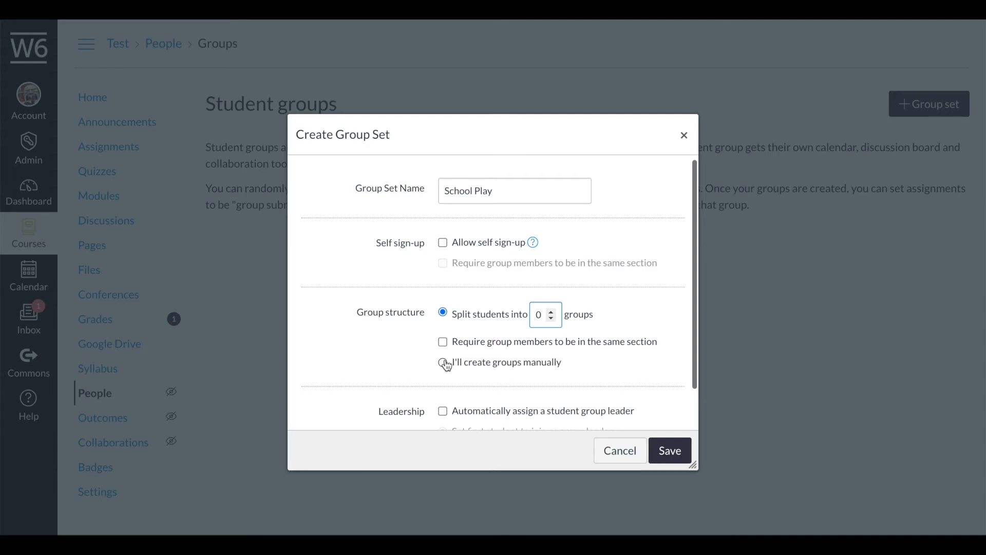
pyautogui.click(444, 362)
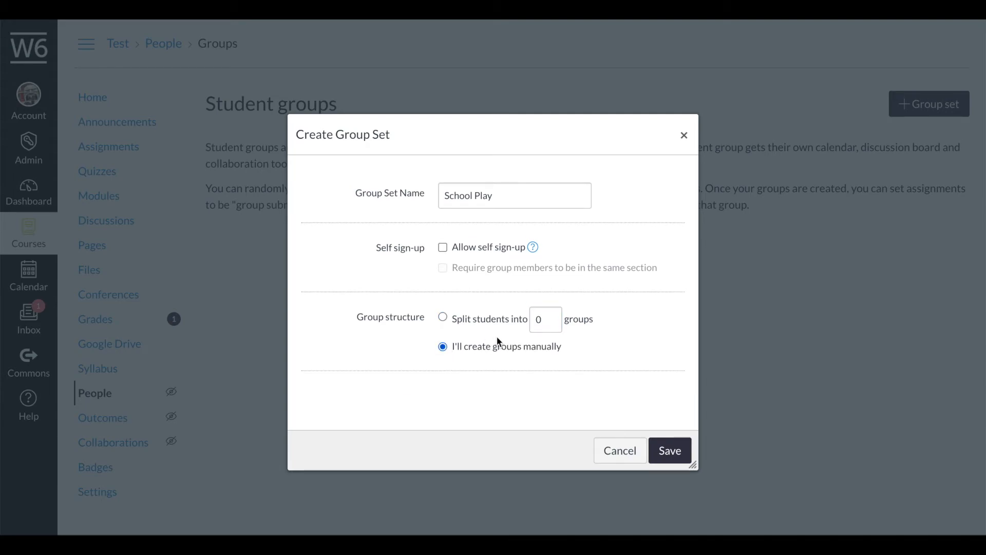
# - Save the School Play group set and add groups named 'Technical' and 'Performers'
pyautogui.click(670, 452)
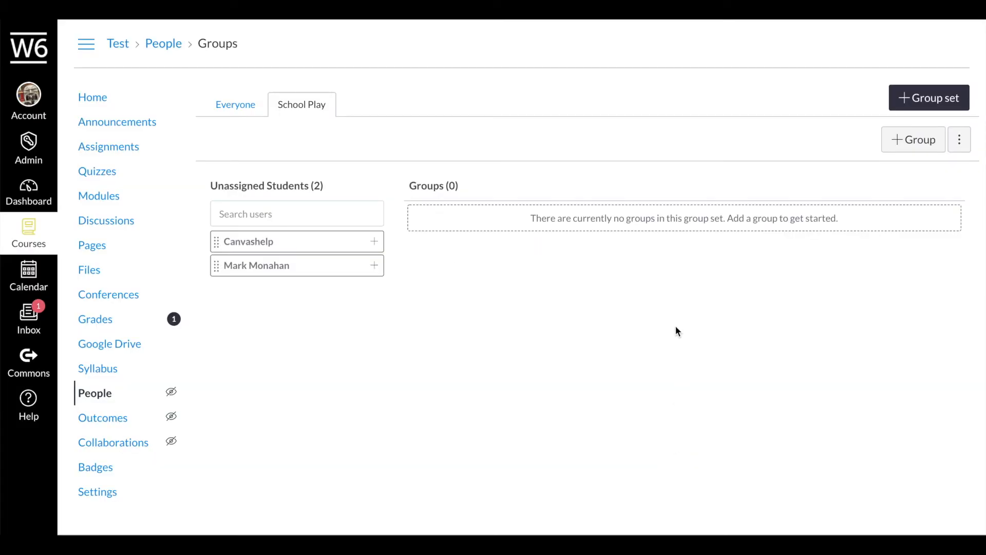
pyautogui.click(919, 144)
pyautogui.click(506, 273)
pyautogui.write('Technical')
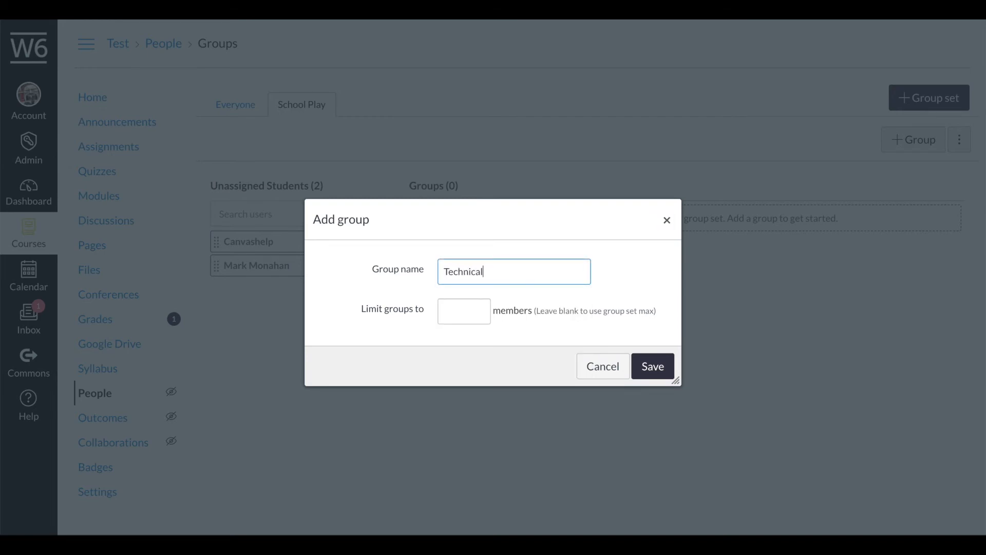
pyautogui.click(635, 369)
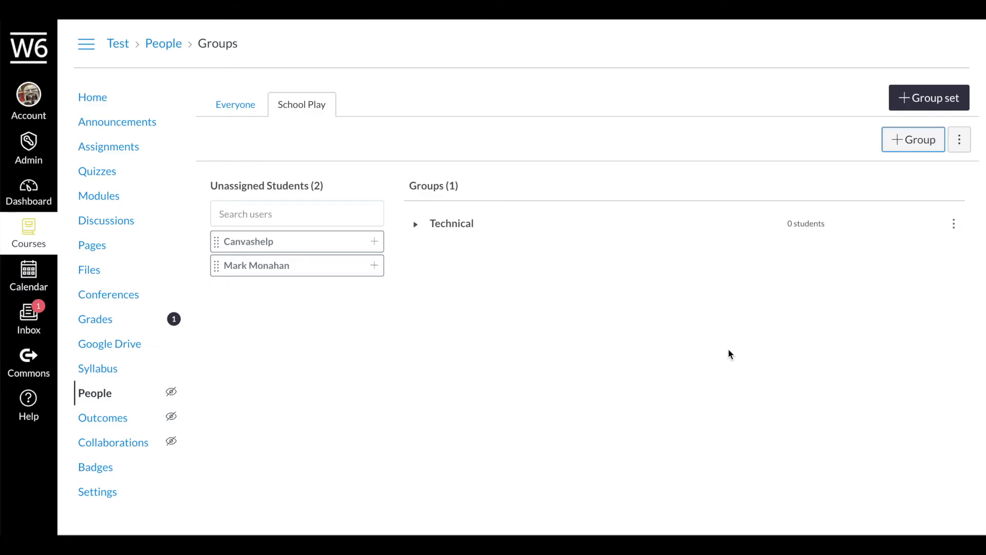
pyautogui.click(938, 147)
pyautogui.click(504, 263)
pyautogui.write('Performers')
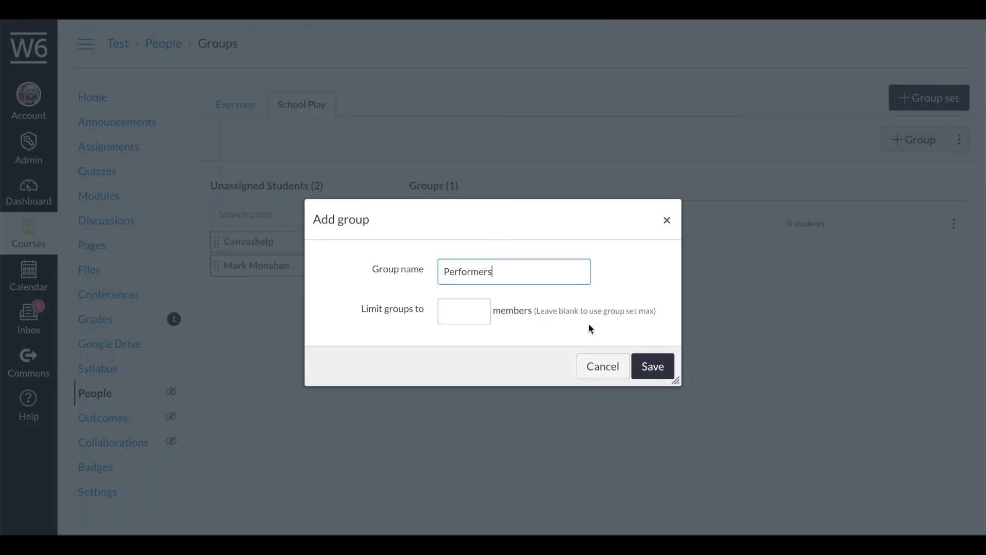
pyautogui.click(651, 366)
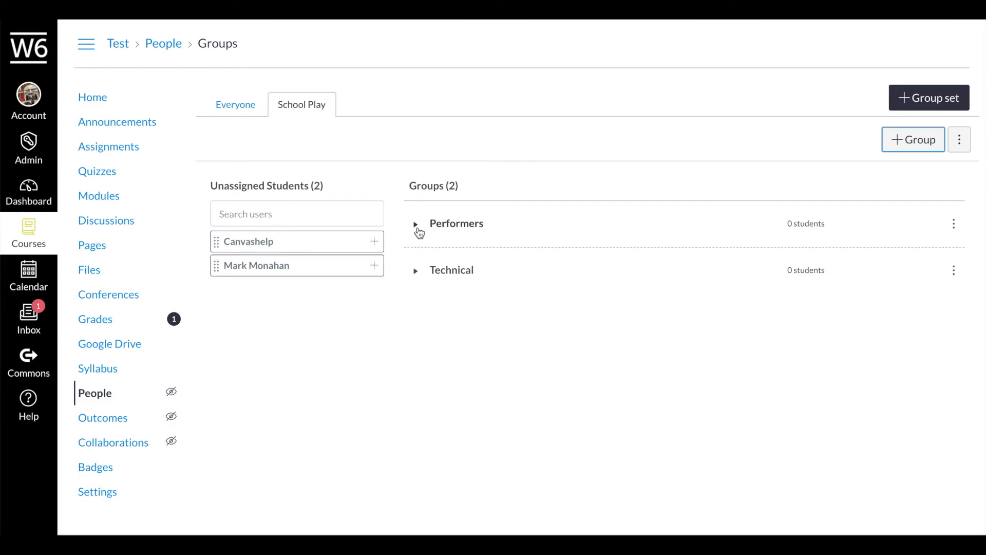
# - Drag one unassigned student into Performers and the other into Technical
pyautogui.click(418, 229)
pyautogui.moveTo(242, 246); pyautogui.dragTo(550, 274)
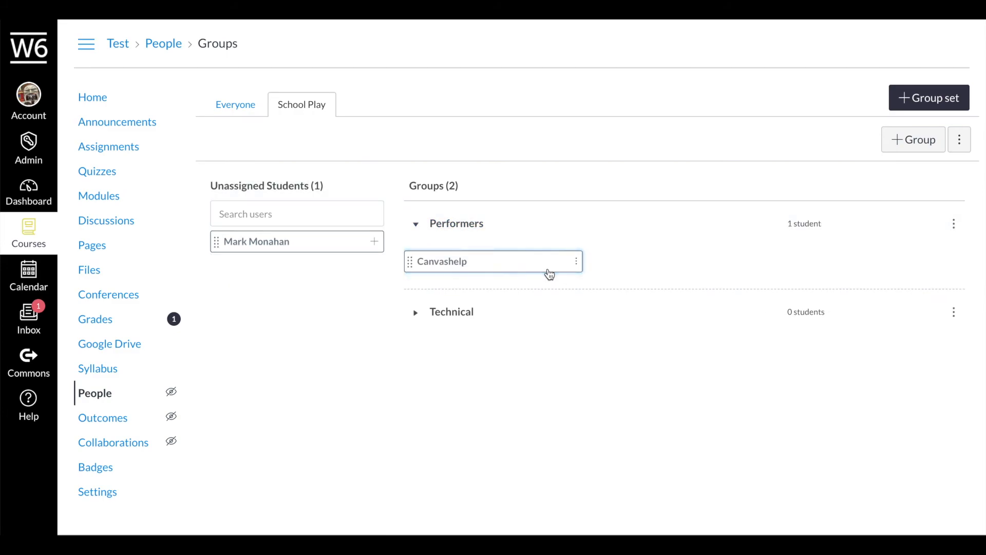
pyautogui.moveTo(284, 244); pyautogui.dragTo(457, 314)
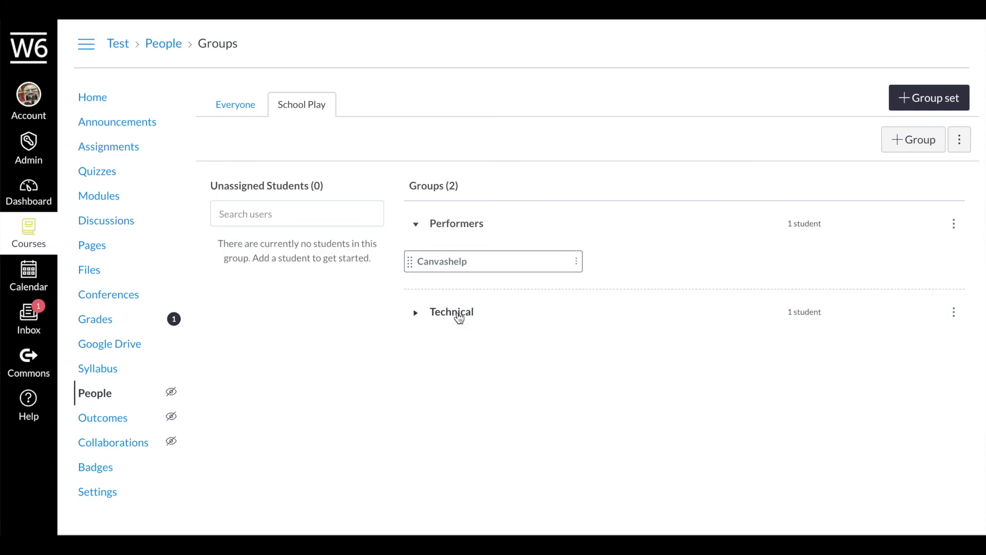
pyautogui.click(414, 313)
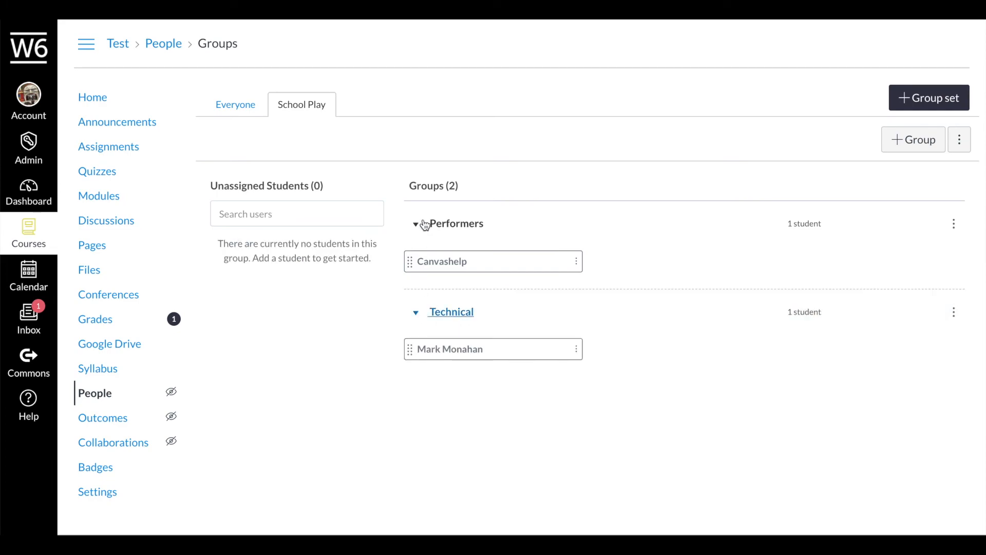